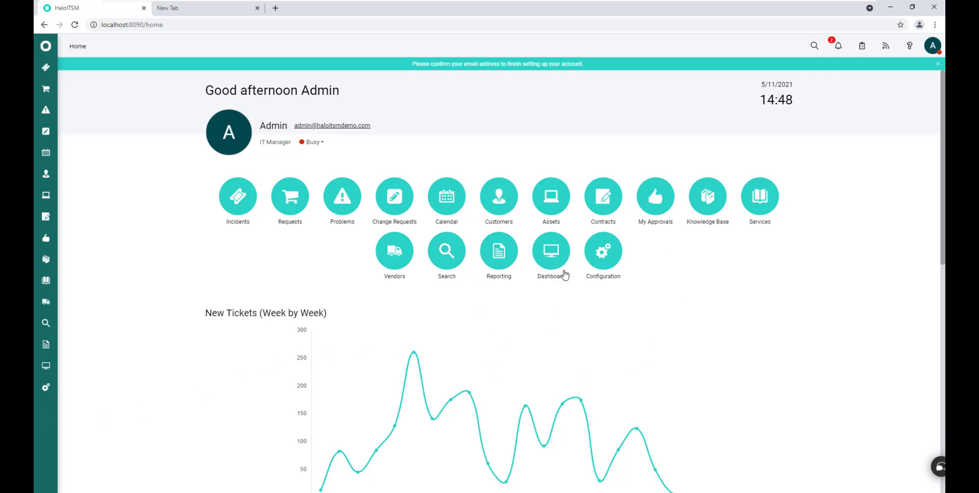
- Start editing the Incident ticket type in the ticket configuration and show its field list
left_click(604, 258)
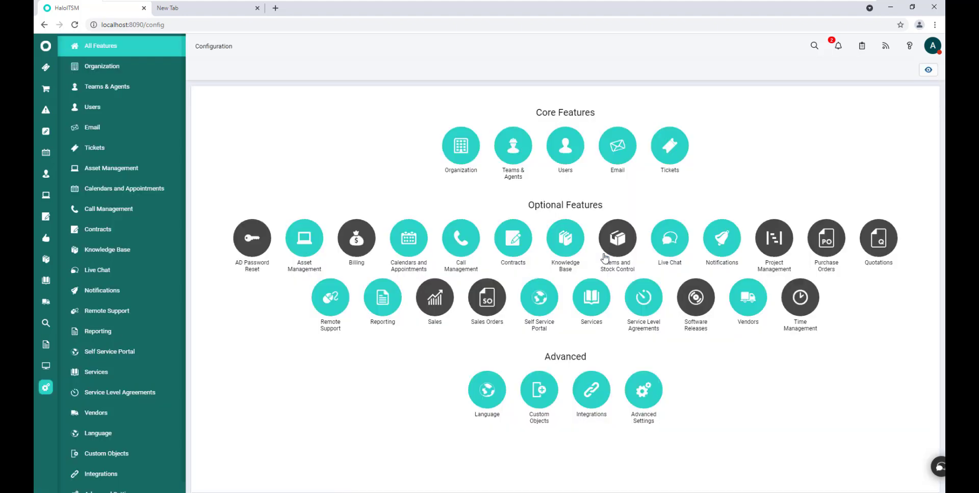
left_click(672, 152)
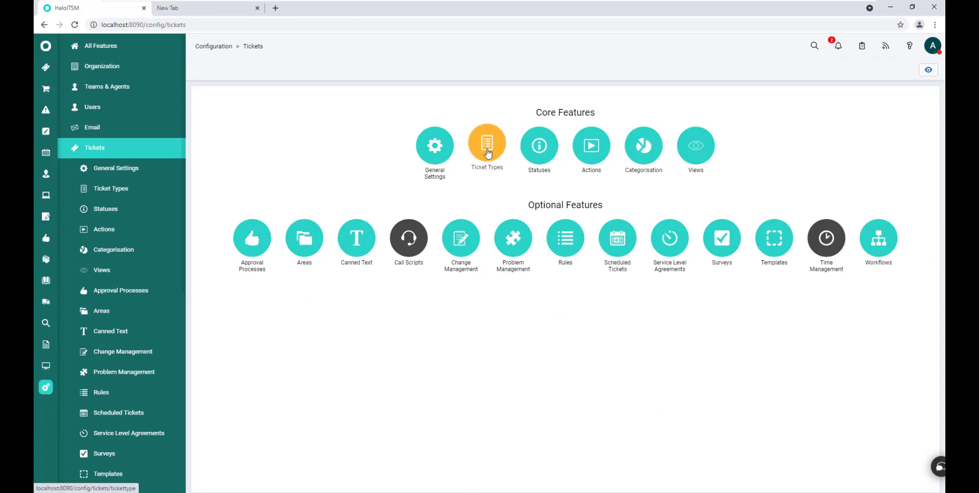
left_click(489, 153)
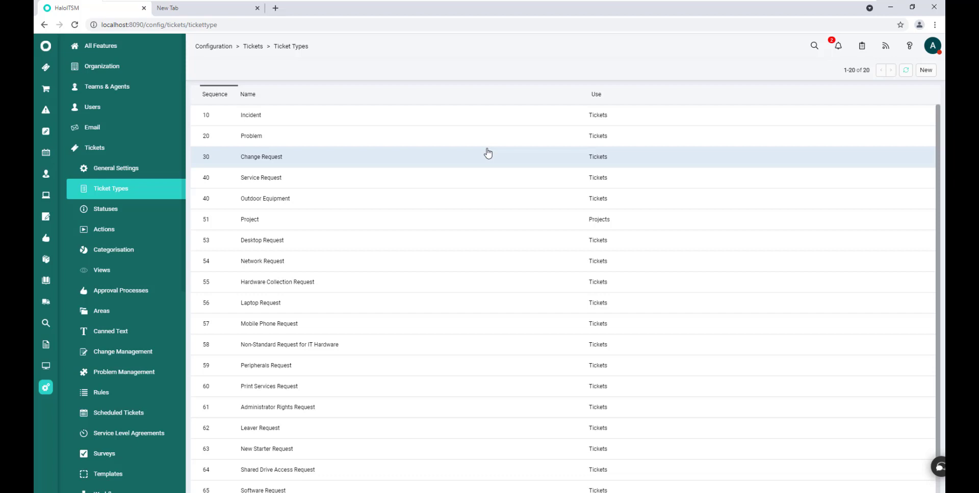
left_click(249, 122)
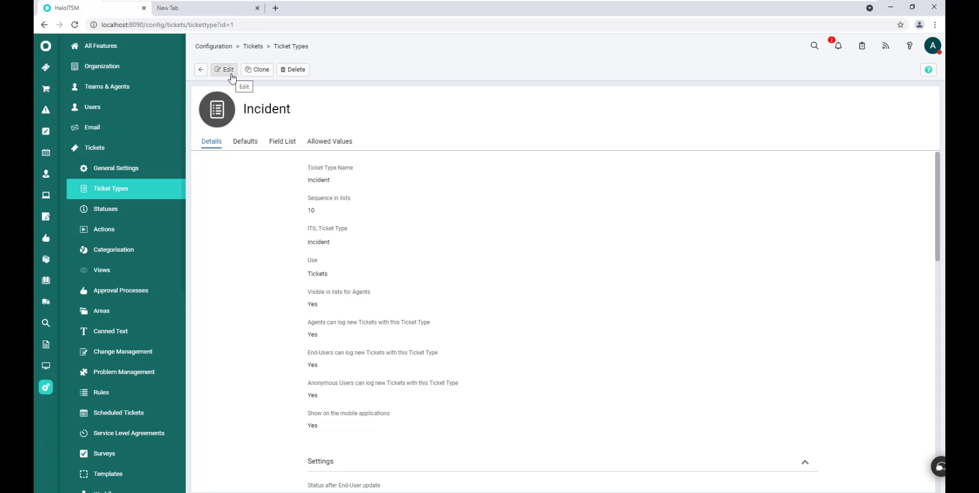
left_click(230, 74)
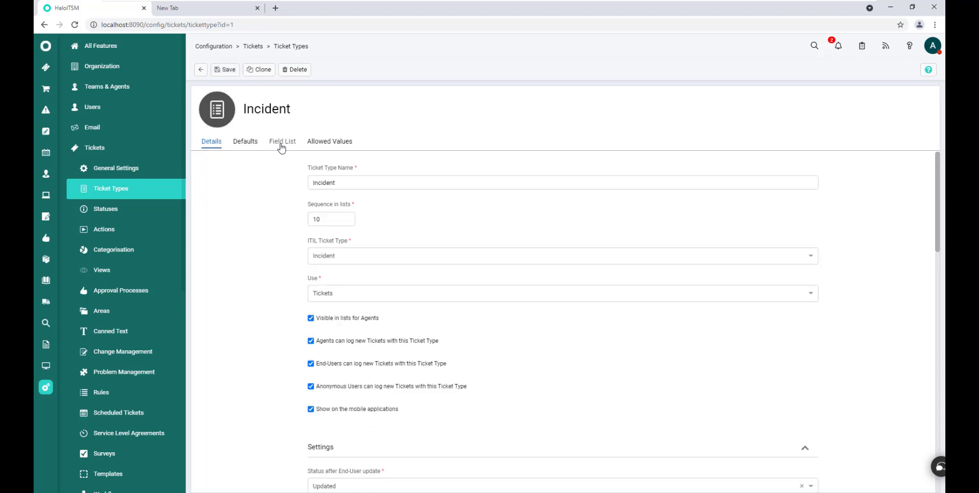
left_click(281, 145)
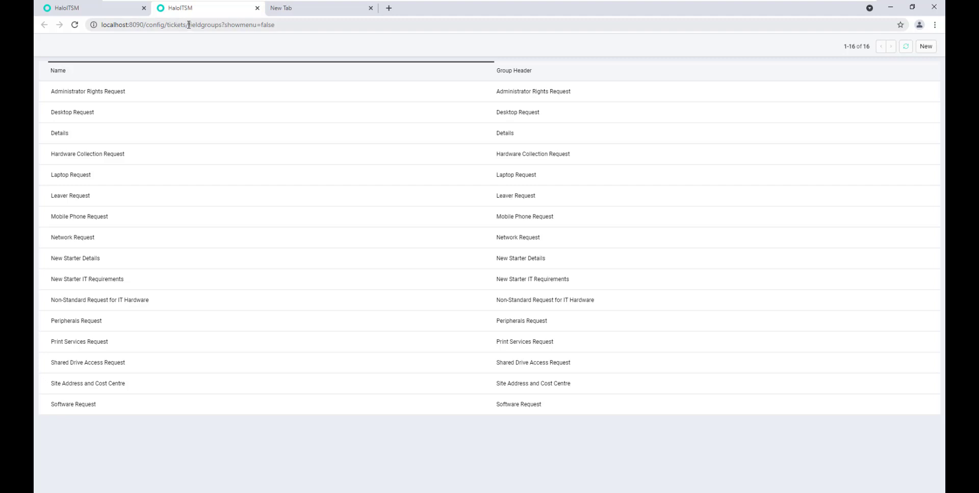
- Load the Field Groups page with its full menu at localhost:8090/config/tickets/fieldgroups and open a blank new field group
left_click_drag(189, 25, 312, 30)
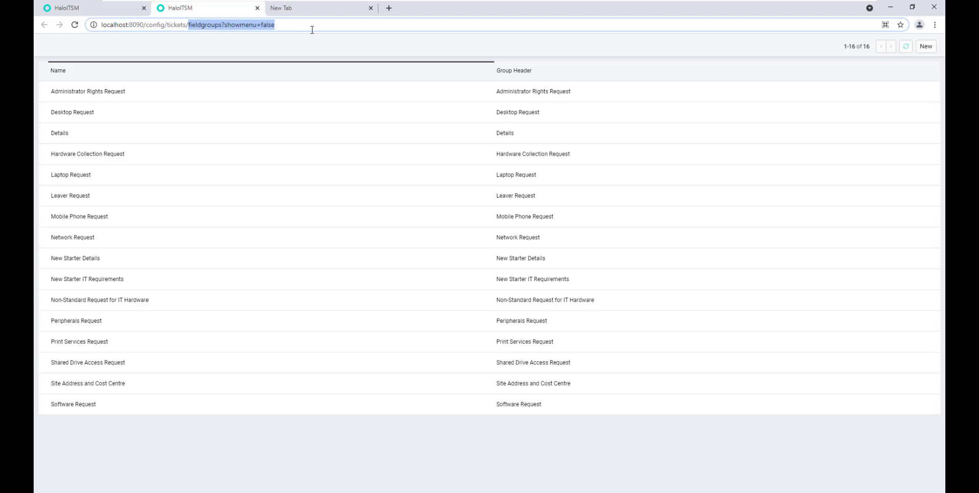
key("BackSpace")
key("Return")
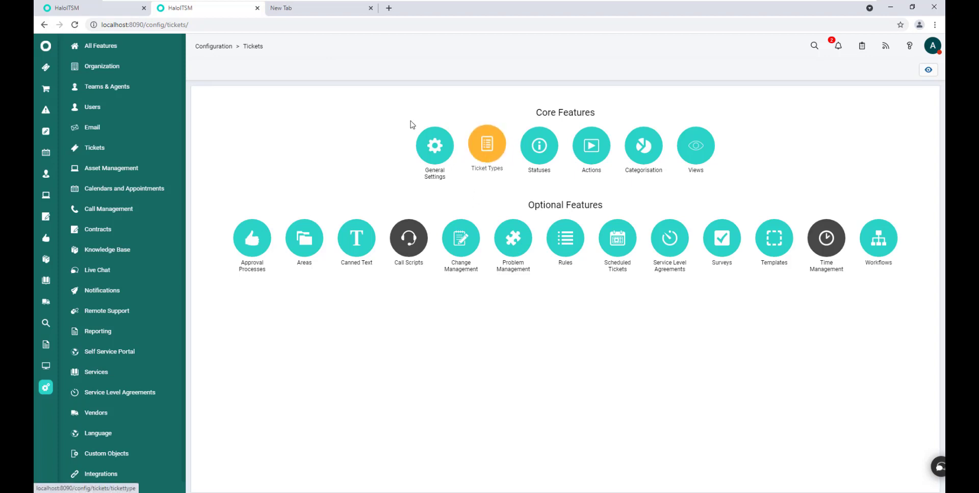
left_click(209, 24)
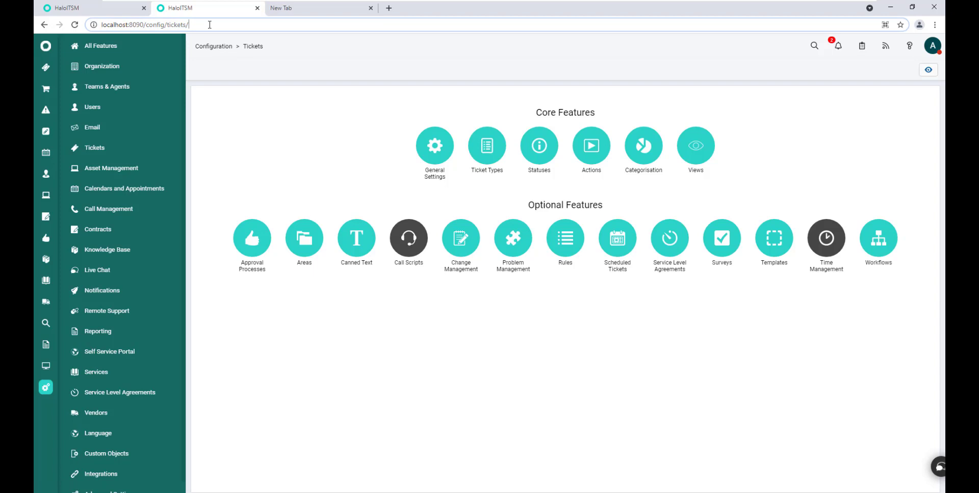
type("Fieldgrou")
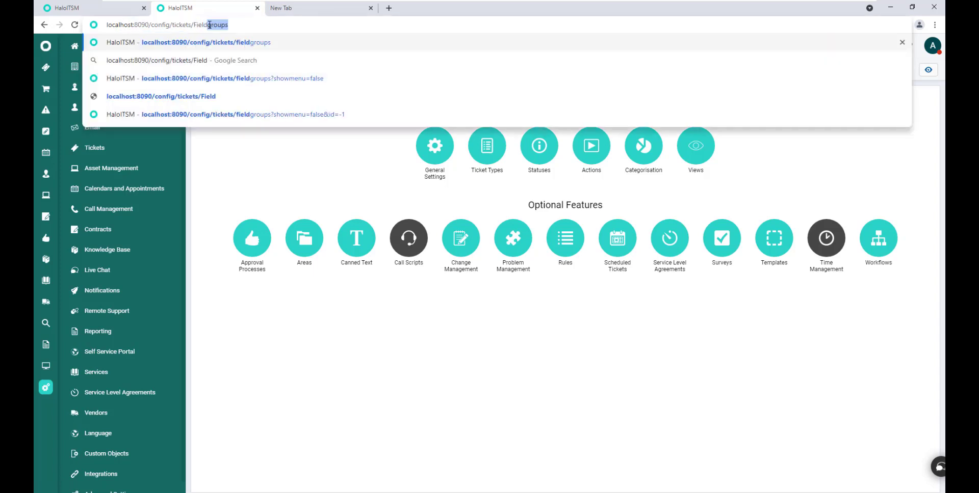
type("ps")
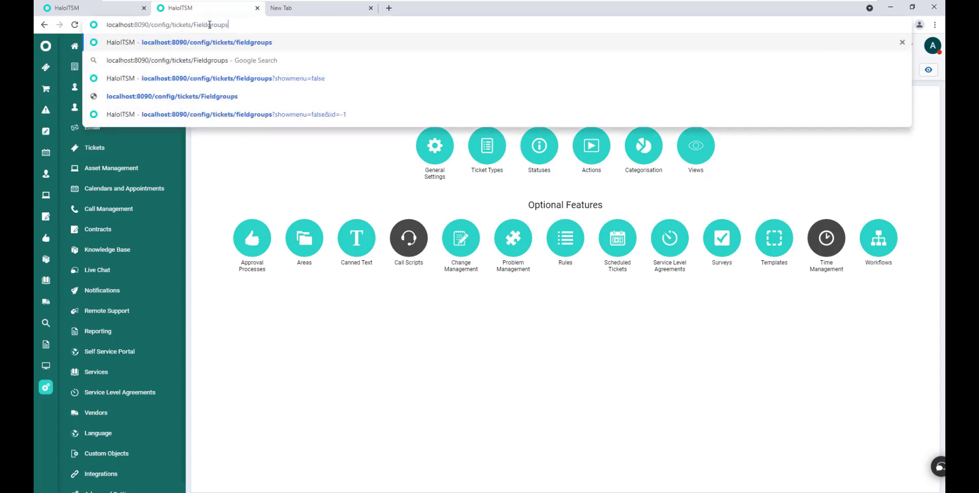
key("Return")
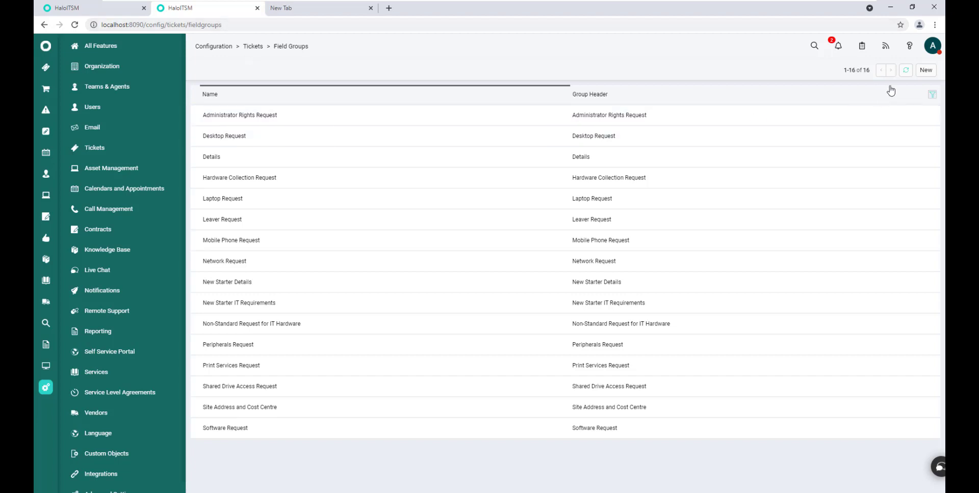
left_click(926, 73)
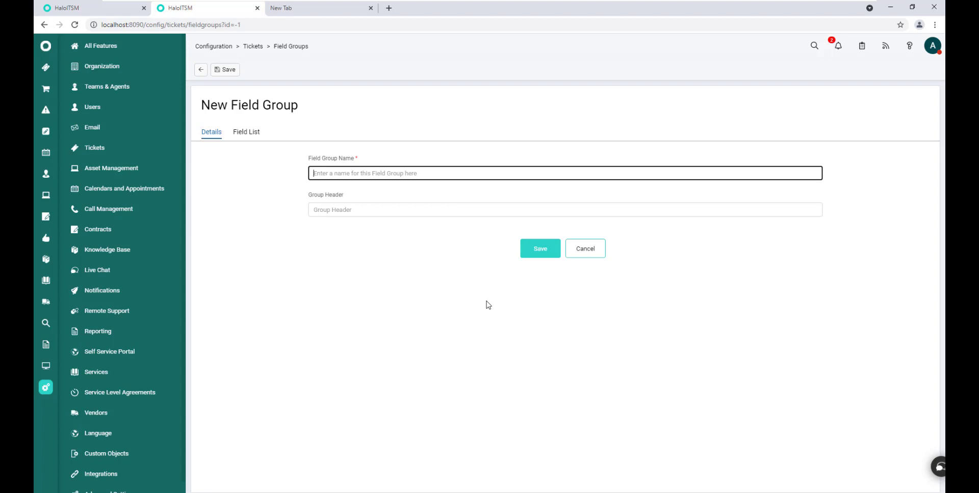
- Return to the Incident ticket type, start adding to its field list and view the individual fields on offer
left_click(81, 10)
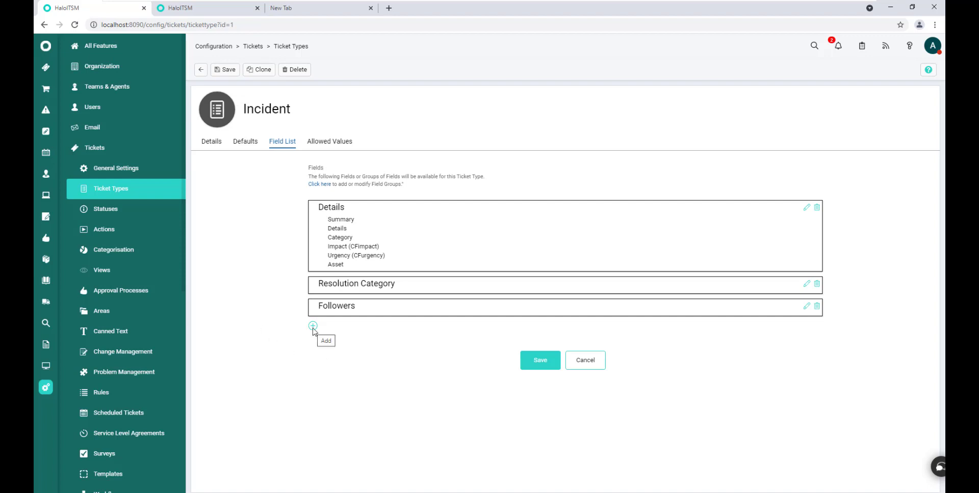
left_click(313, 326)
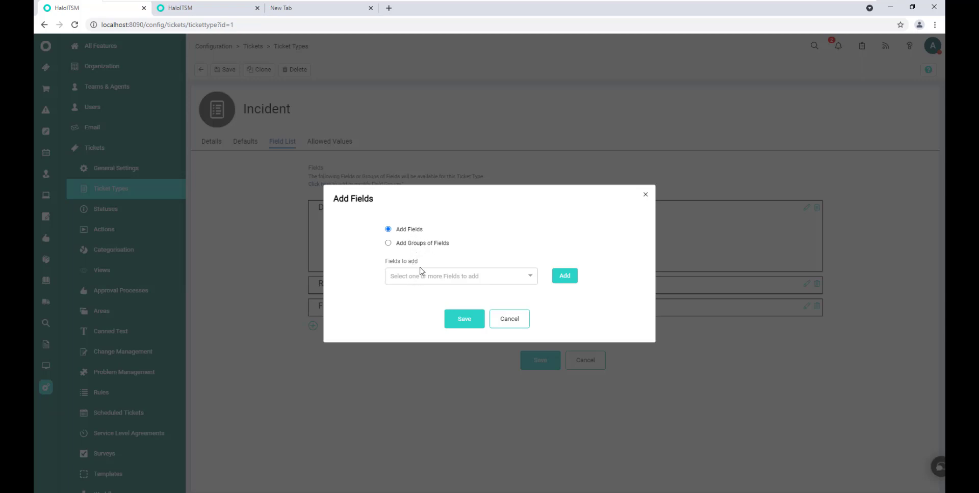
left_click(532, 280)
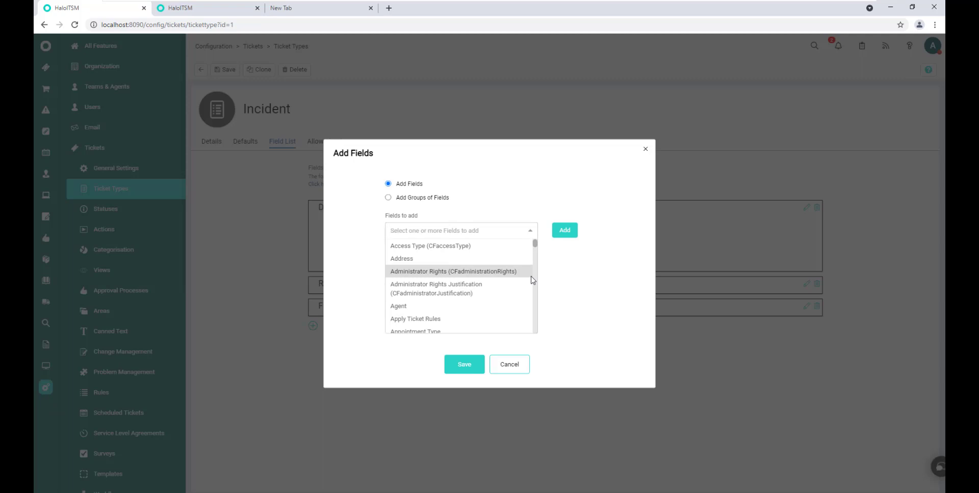
left_click(518, 208)
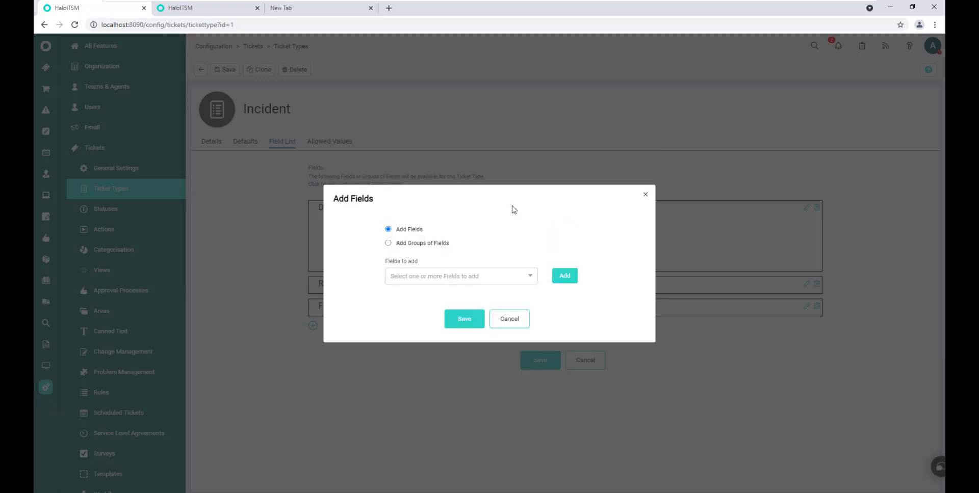
- Choose to add groups of fields, browse the existing groups and start creating a new field group
left_click(389, 244)
left_click(530, 280)
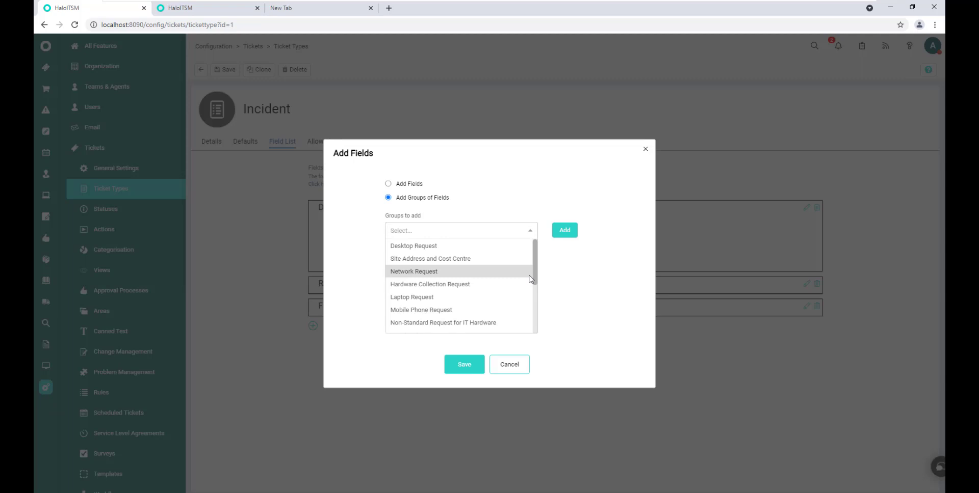
scroll(515, 284, "down", 3)
scroll(492, 305, "up", 3)
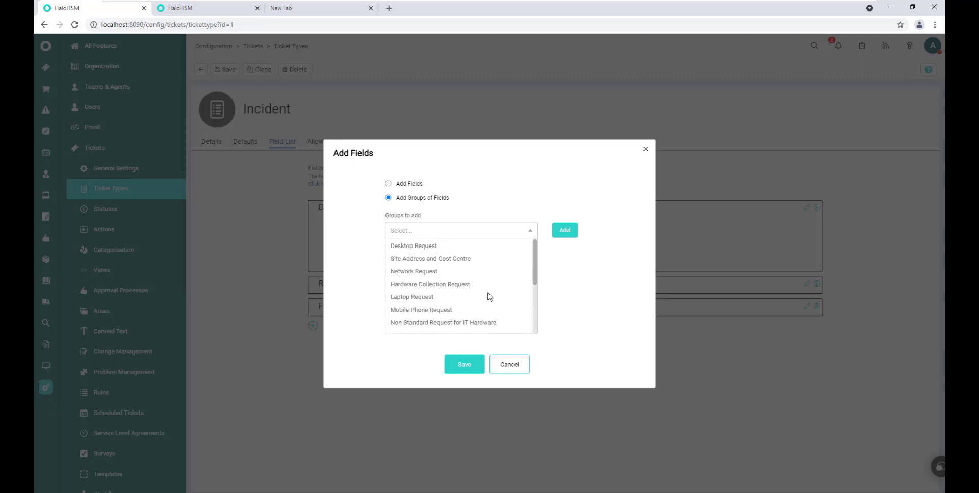
left_click(499, 212)
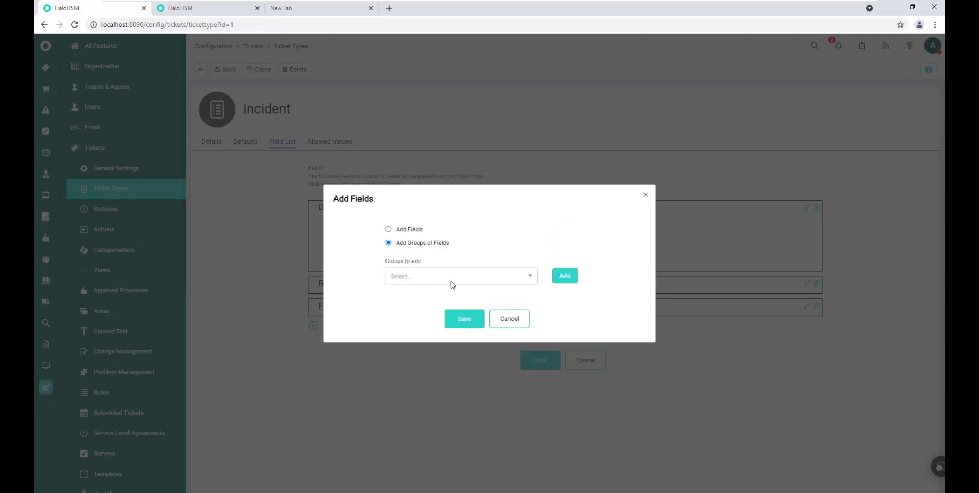
left_click(565, 276)
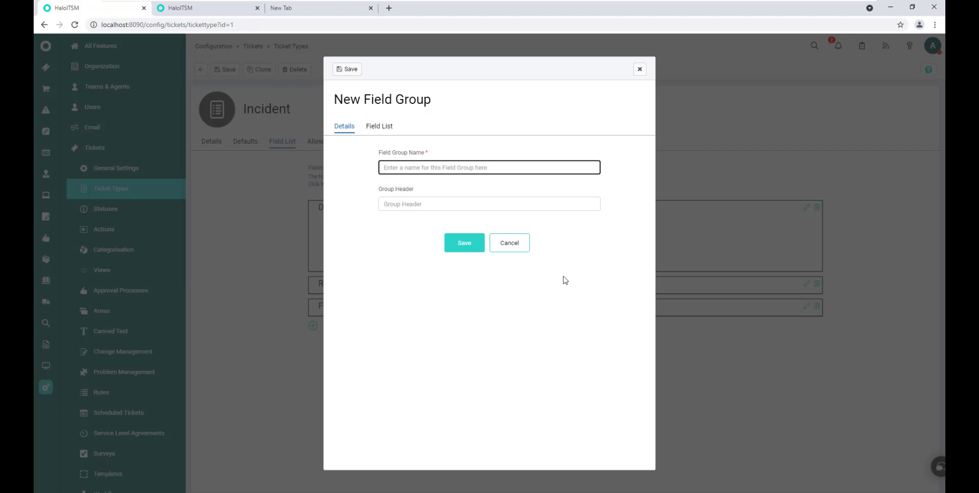
- Name the new field group Sample Field Group
left_click(419, 171)
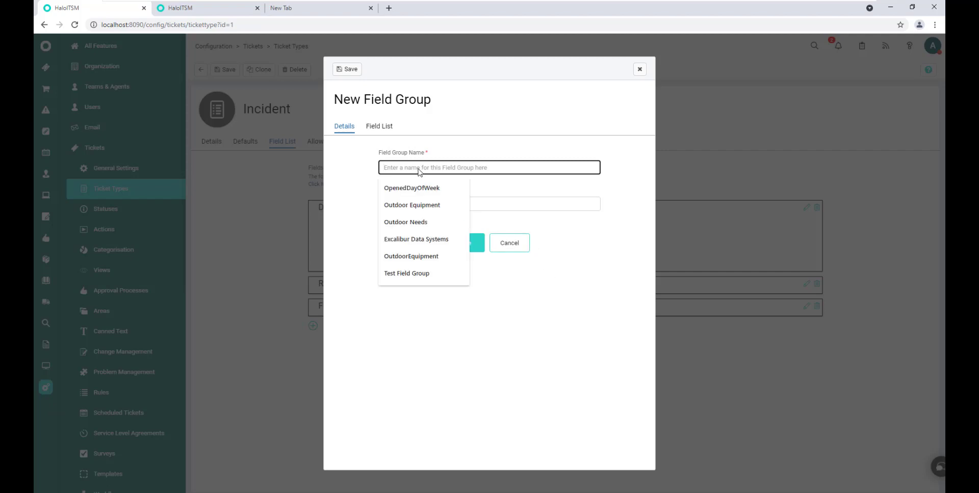
type("Sapl")
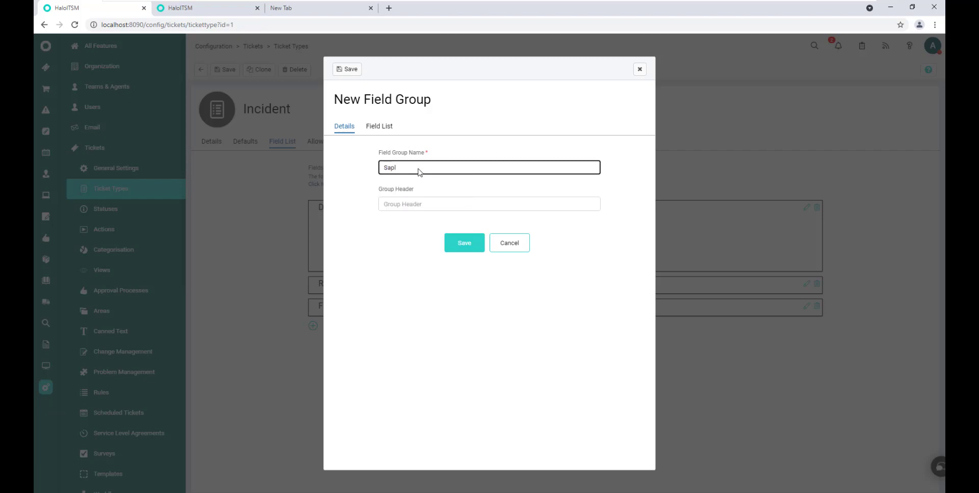
key("BackSpace")
key("BackSpace")
key("Down")
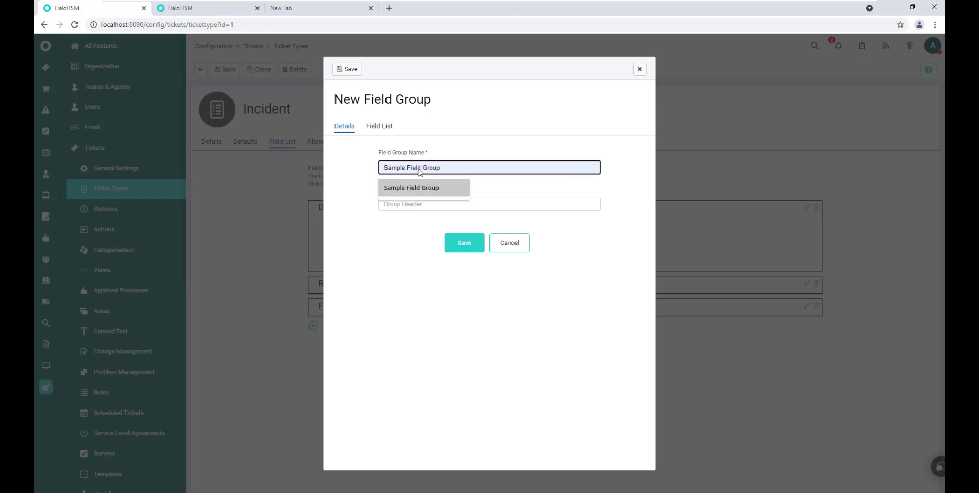
key("Tab")
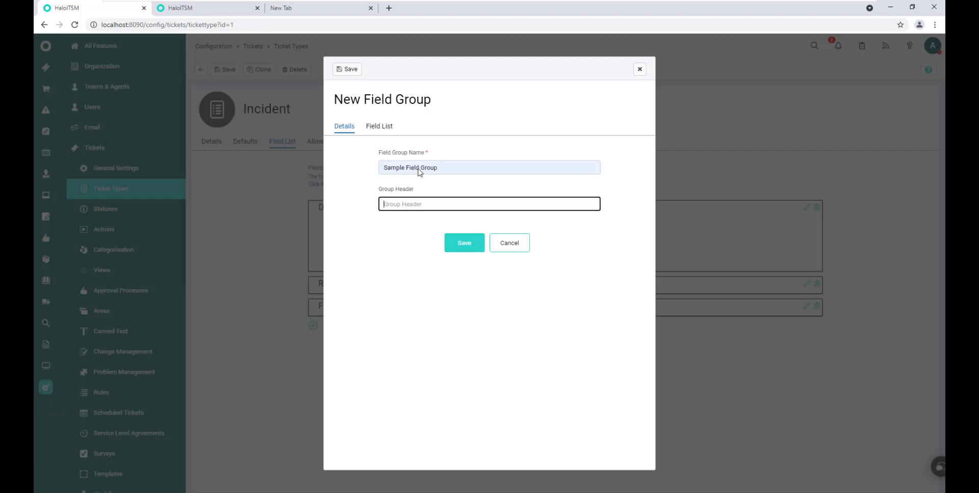
- Enter a group header beginning with "Sample" for the new field group
type("Sample")
type("ds in Group on the")
key("BackSpace")
key("BackSpace")
key("BackSpace")
key("BackSpace")
key("BackSpace")
key("BackSpace")
- Start adding fields to the new field group's field list and select Company Name (Opportunities)
left_click(376, 129)
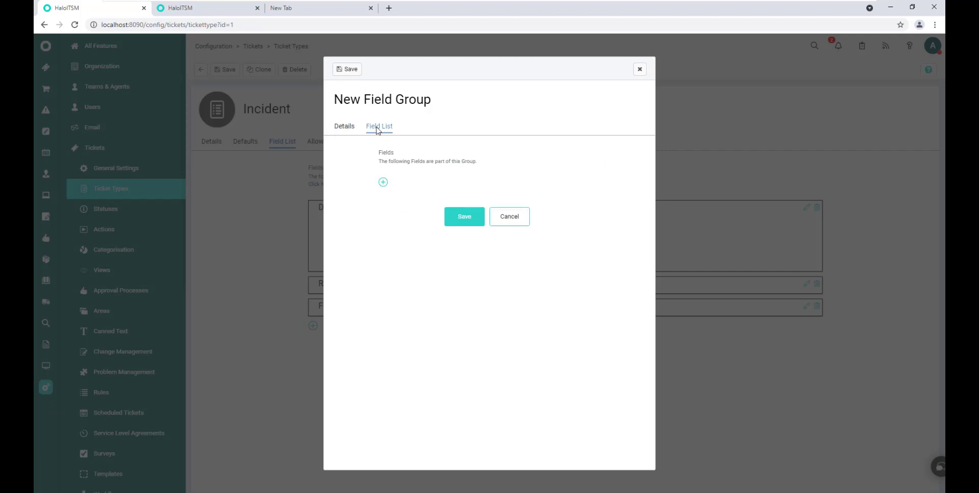
left_click(383, 182)
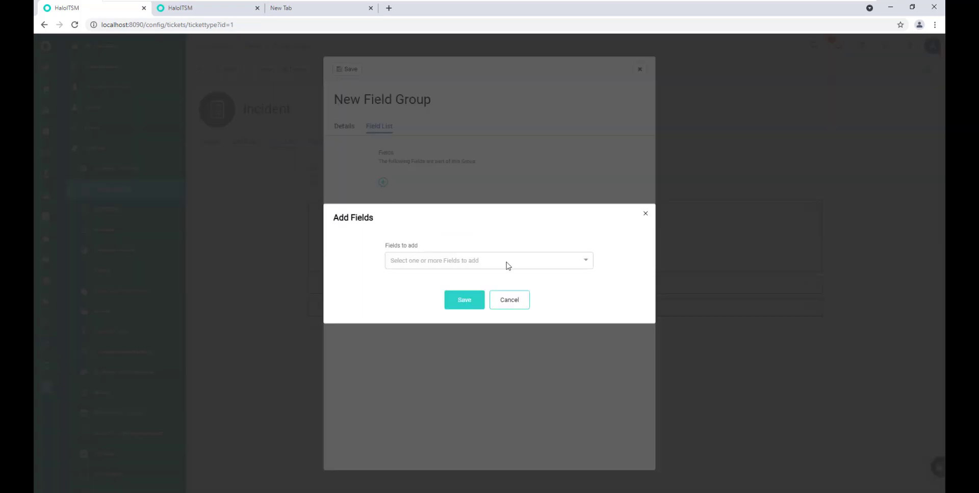
left_click(473, 262)
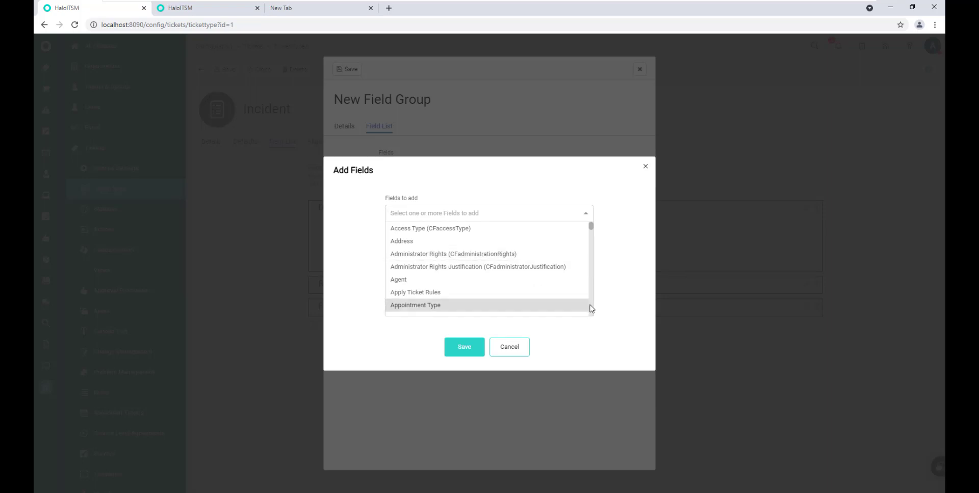
scroll(590, 309, "down", 3)
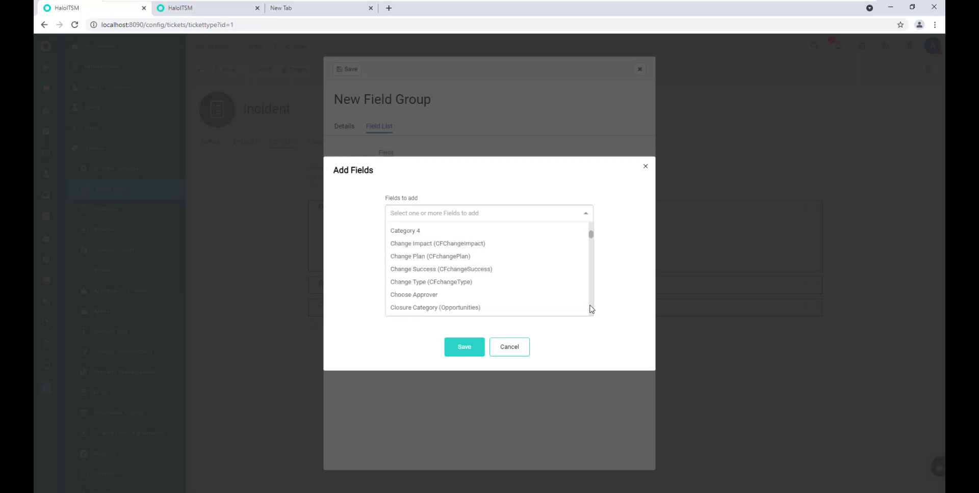
scroll(590, 309, "down", 3)
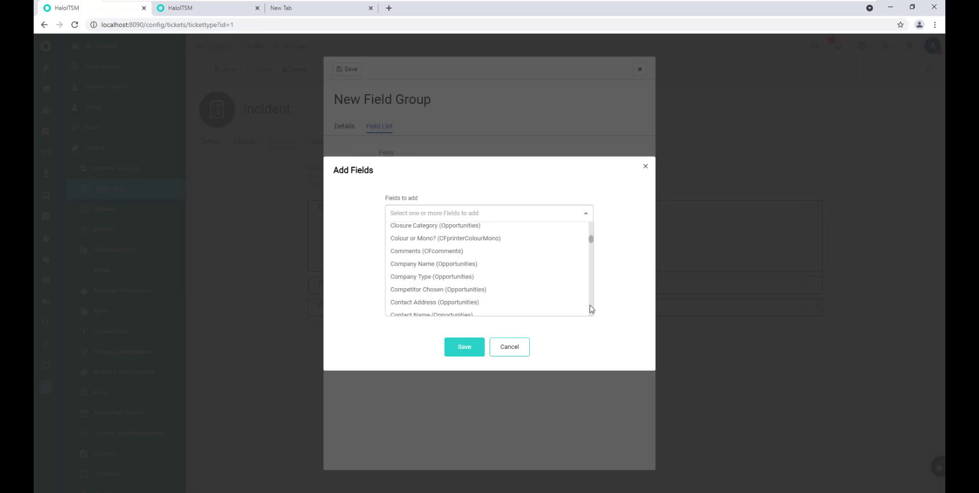
left_click(418, 266)
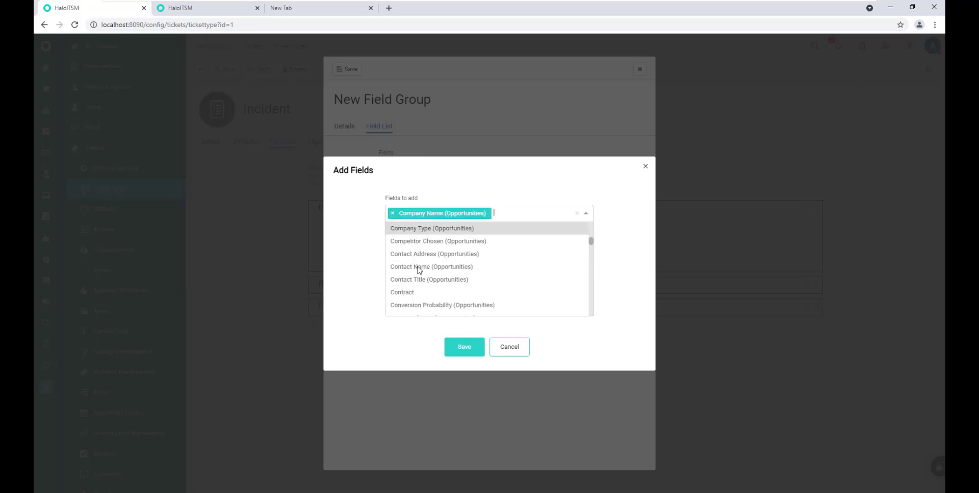
- Select the Contact Address (Opportunities), Cost and Deadline fields as well and add the whole selection to the group
scroll(510, 282, "down", 1)
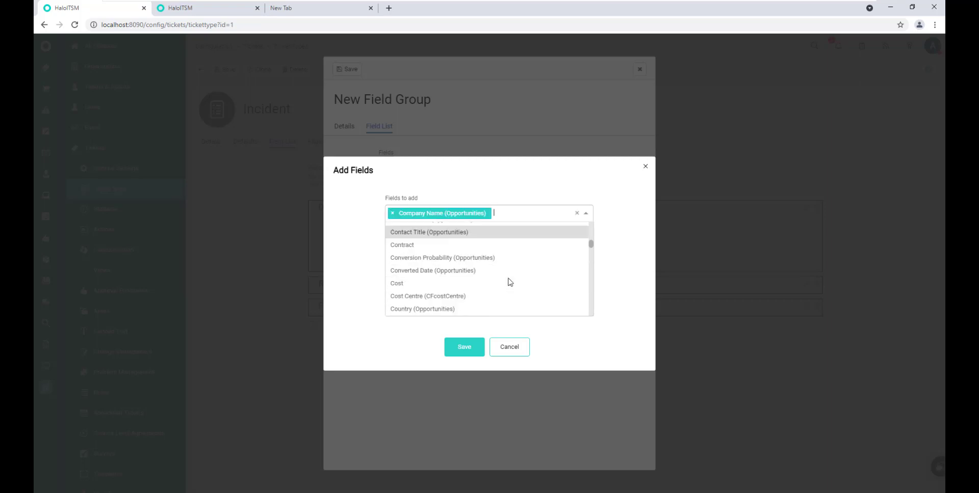
scroll(510, 281, "up", 1)
left_click(442, 256)
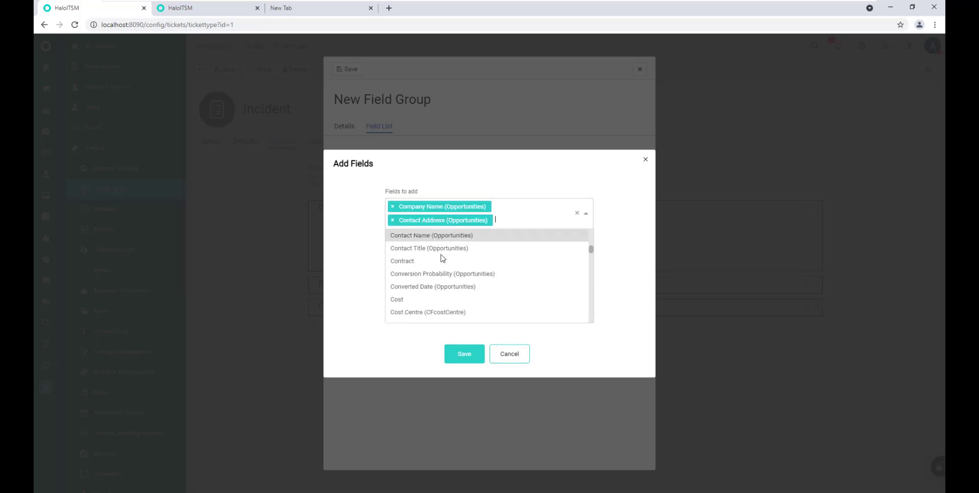
scroll(503, 274, "down", 1)
left_click(453, 250)
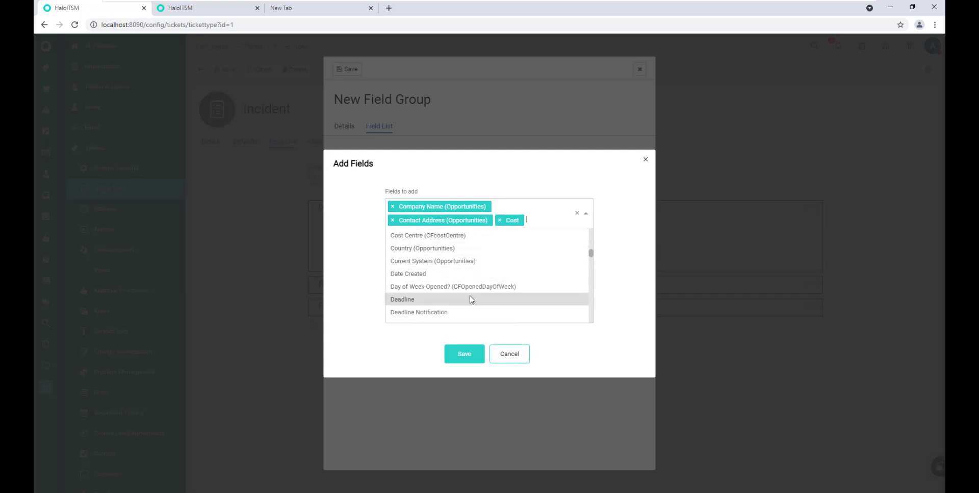
left_click(435, 301)
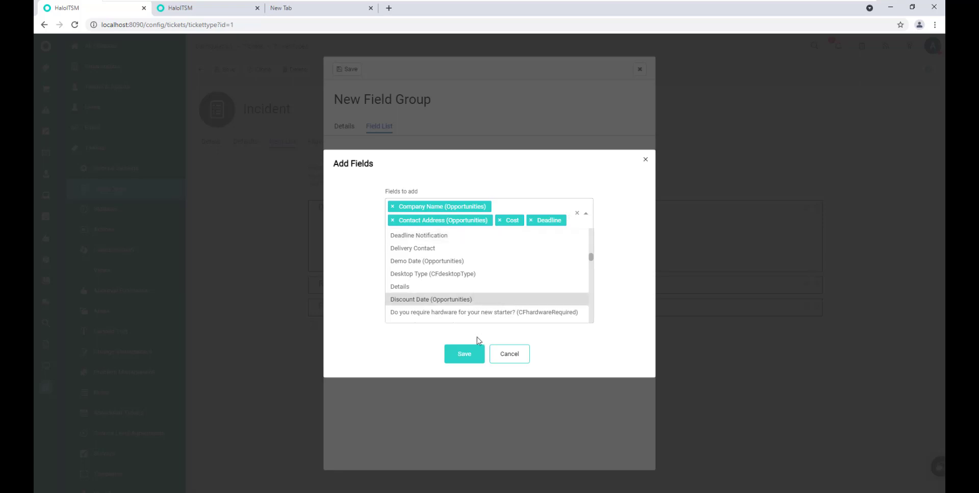
left_click(464, 362)
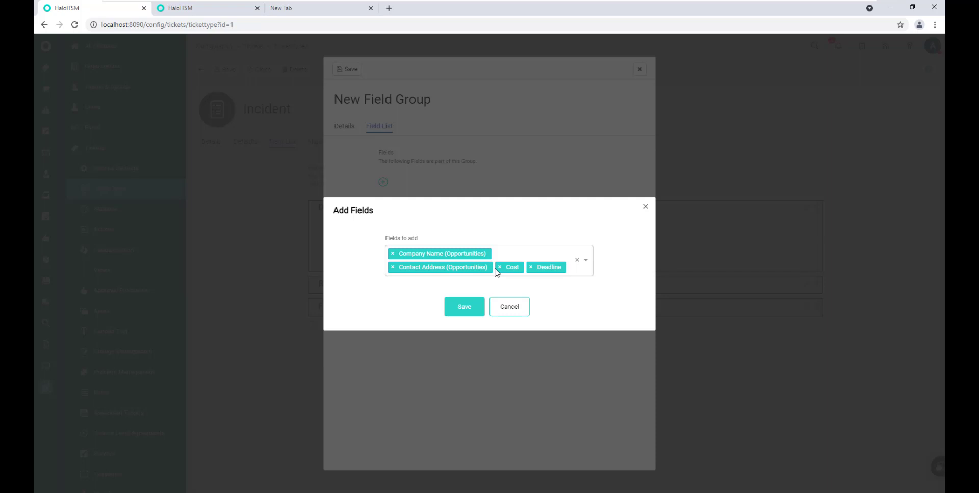
left_click(464, 309)
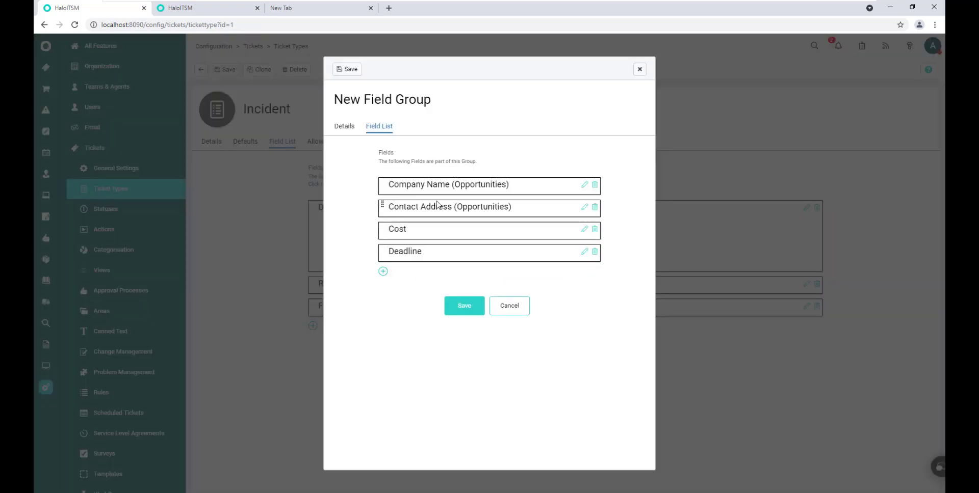
- Examine the visibility and access settings of the Company Name (Opportunities) field within the new group
left_click(584, 186)
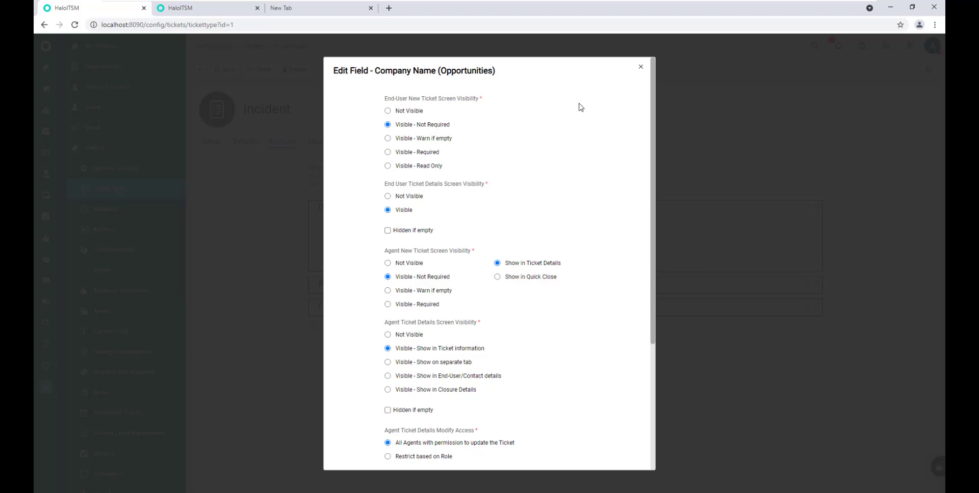
left_click(641, 69)
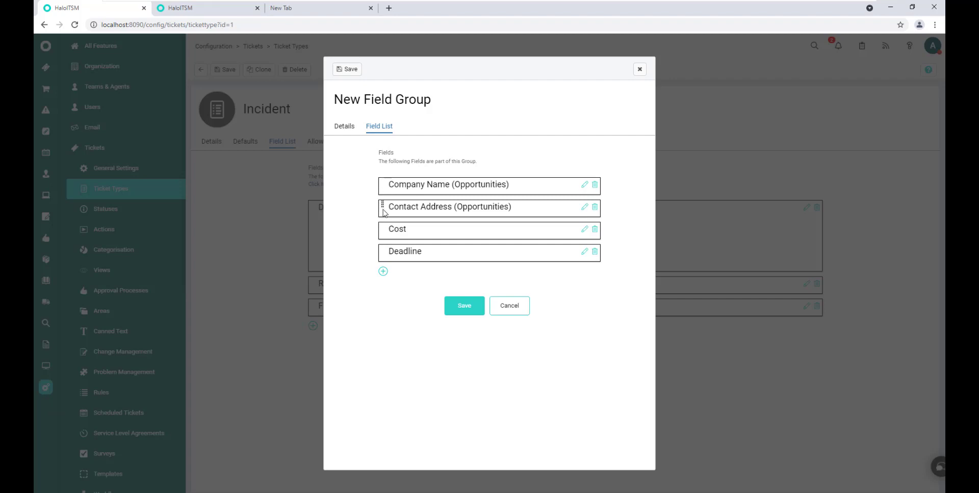
mouse_move(384, 250)
left_mouse_down()
mouse_move(384, 229)
mouse_move(385, 262)
mouse_move(385, 239)
mouse_move(391, 259)
mouse_move(383, 253)
left_mouse_up()
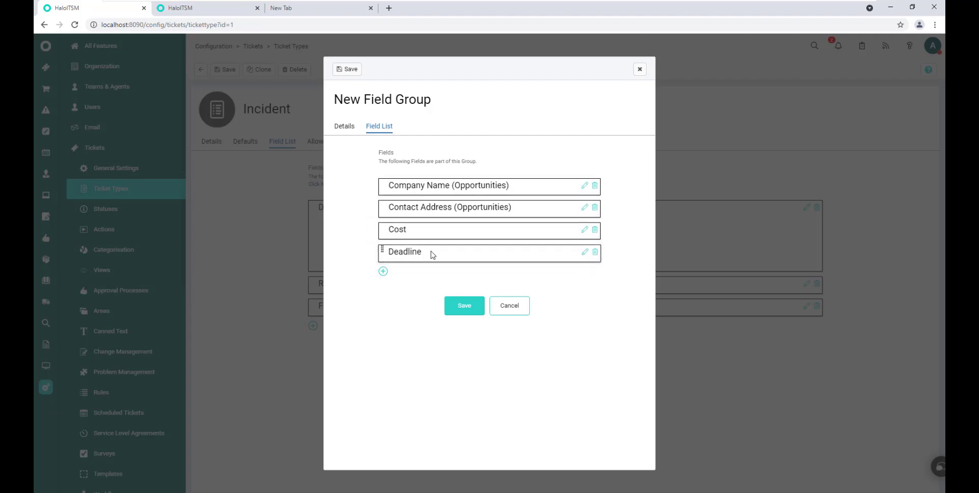
- Save the new field group, move it directly below Details in the Incident field list and save the ticket type
left_click(457, 310)
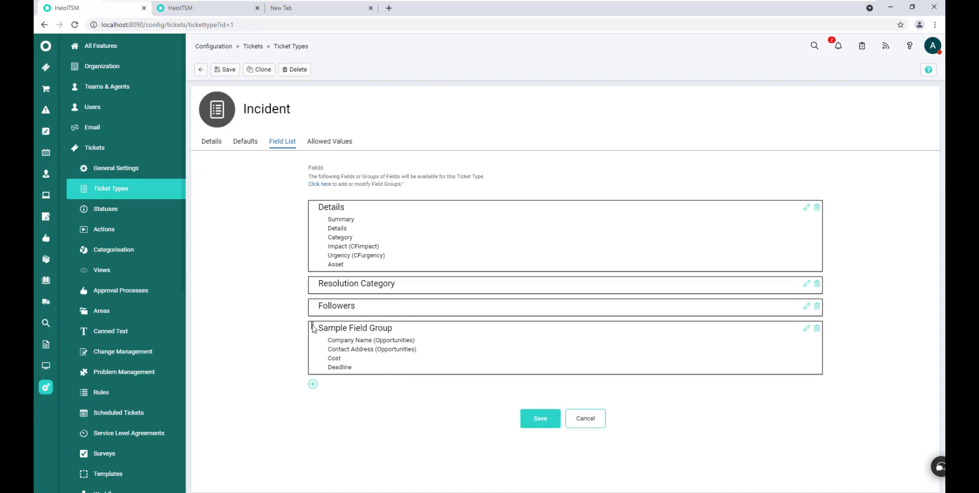
left_click_drag(313, 328, 328, 288)
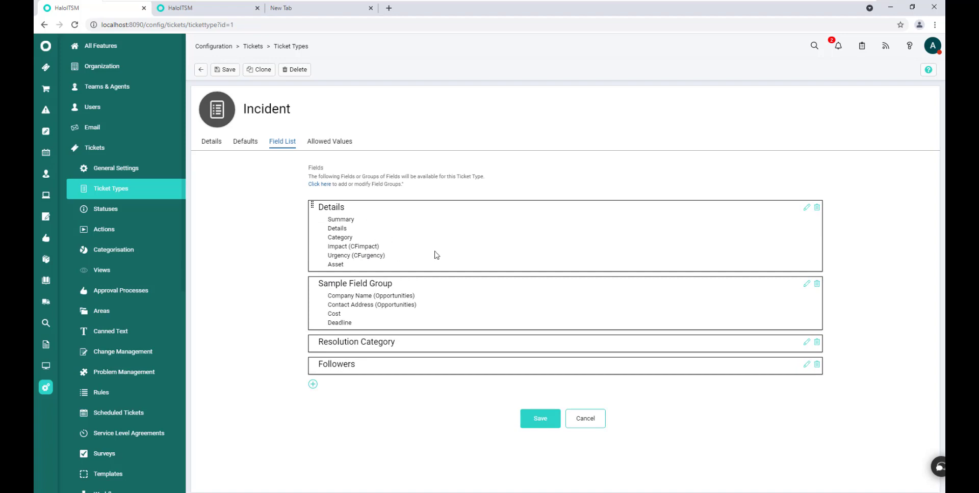
left_click(541, 420)
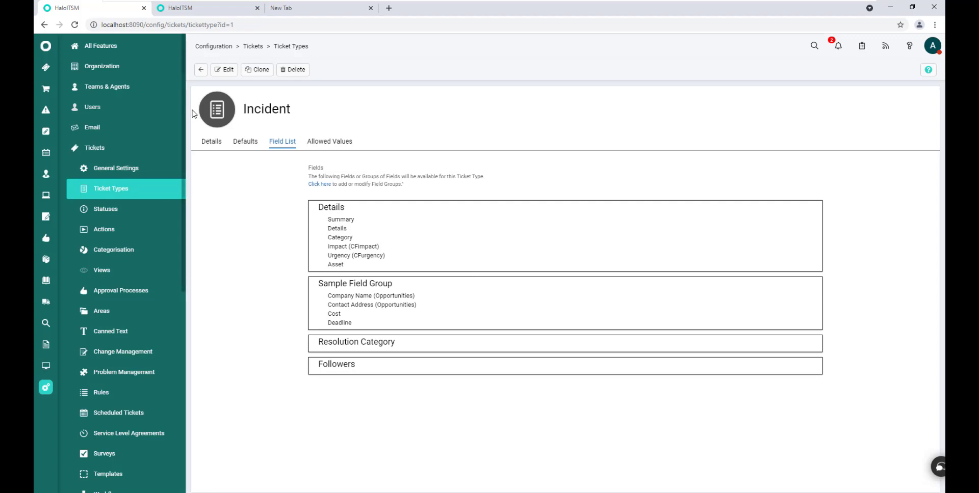
- Go from the home page to the incidents area and open a new incident form
left_click(47, 49)
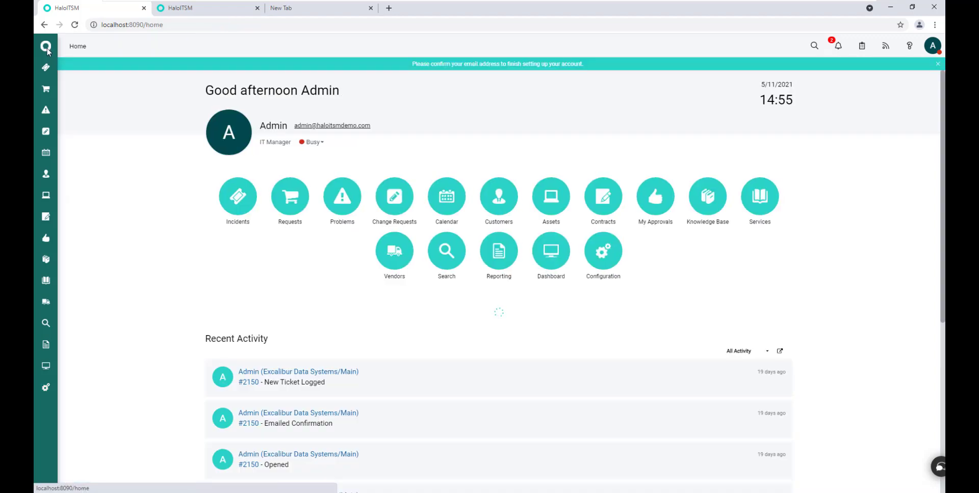
left_click(243, 202)
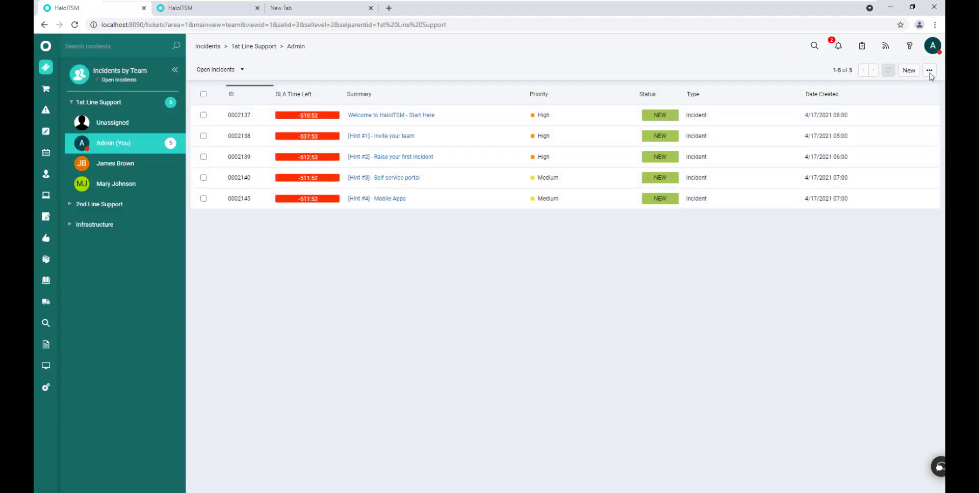
left_click(912, 73)
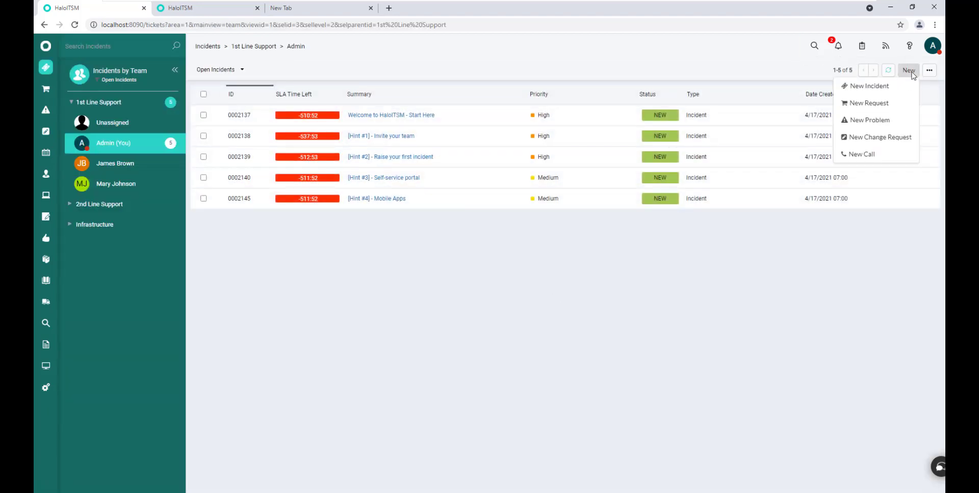
left_click(886, 91)
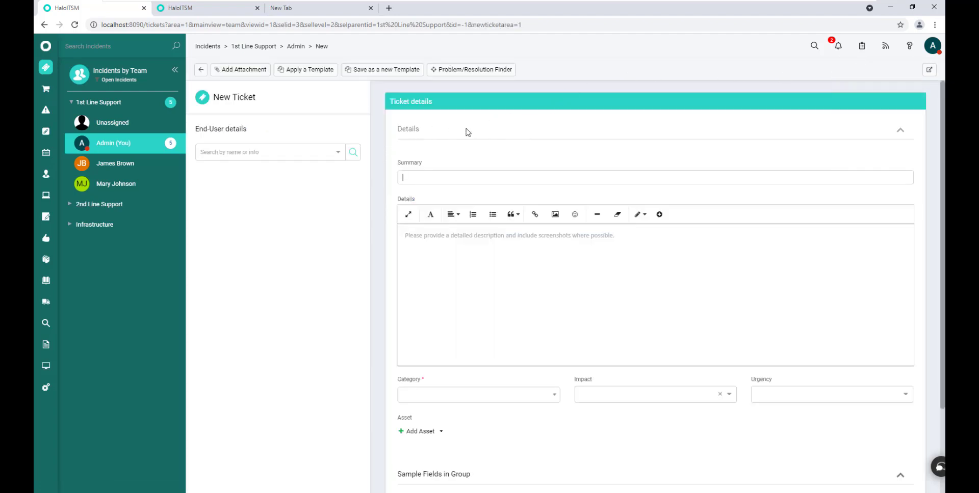
- Collapse and expand the Details and Sample Fields in Group sections to check how the new incident form groups its fields
left_click(900, 133)
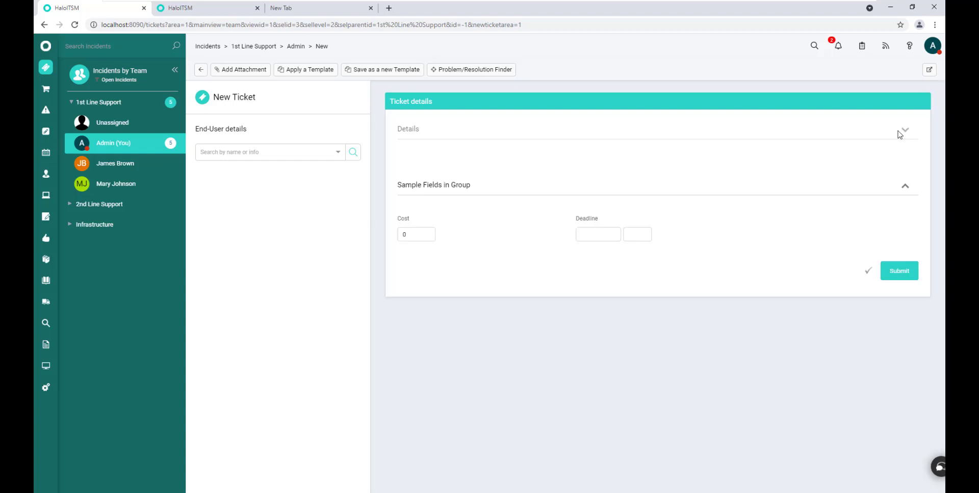
left_click(900, 132)
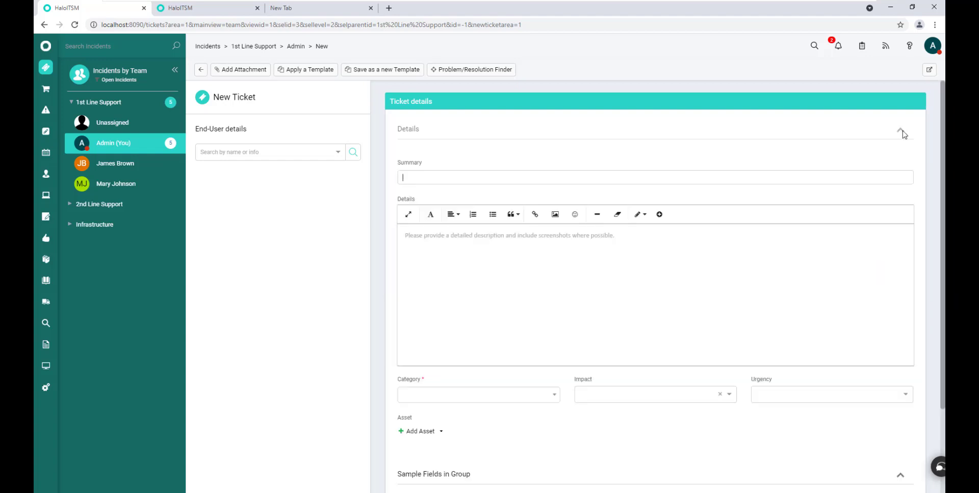
left_click(900, 132)
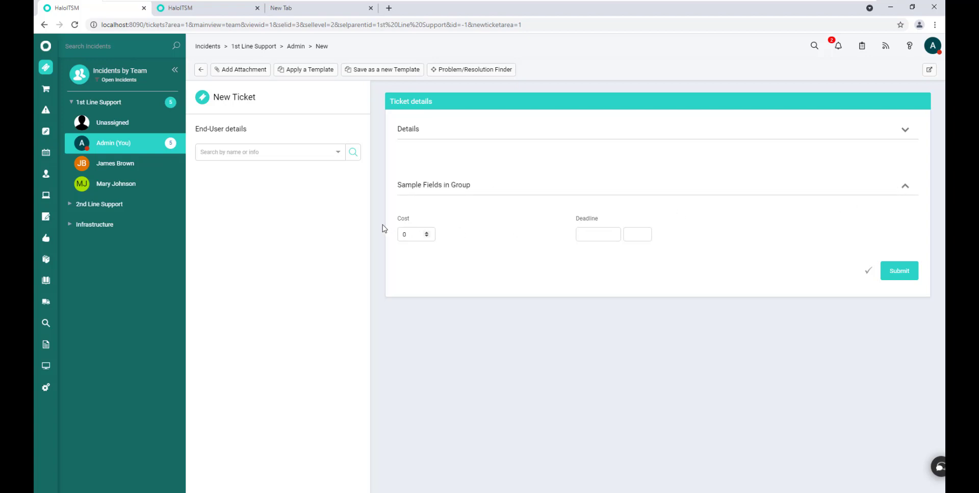
left_click(905, 187)
left_click(906, 187)
left_click(905, 187)
left_click(906, 188)
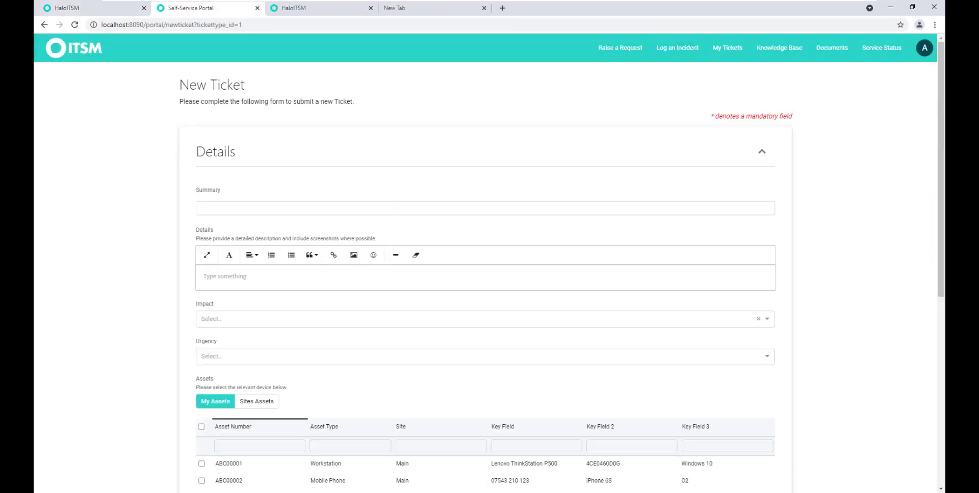
key("ctrl+w")
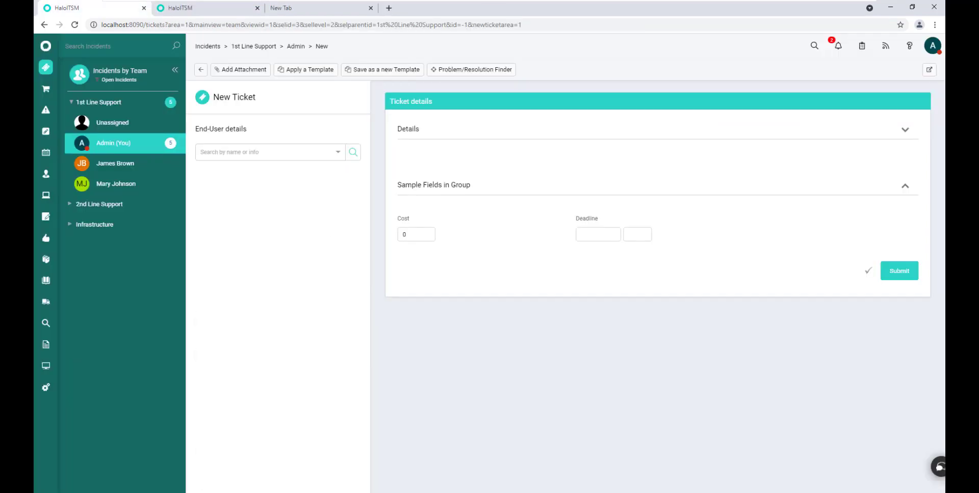
- Open the end-user portal in a separate browser tab and start logging an incident there
left_click(932, 46)
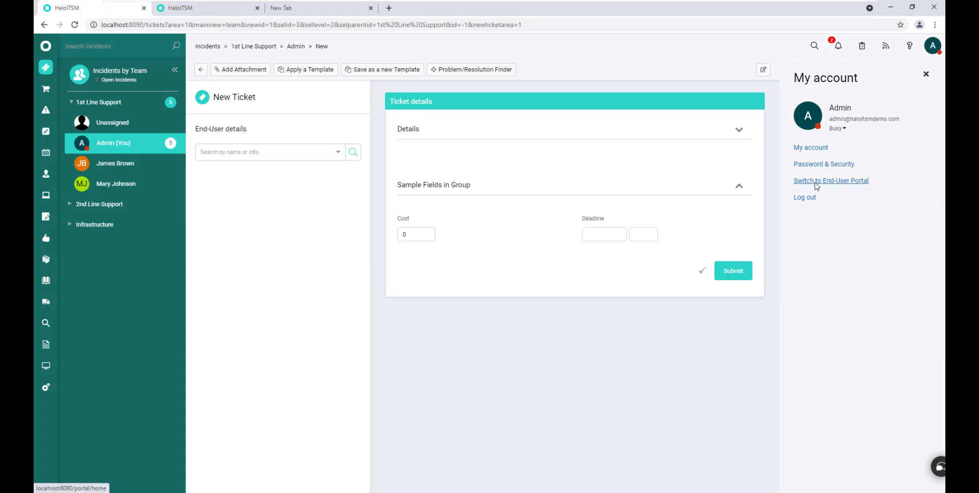
right_click(816, 184)
left_click(820, 191)
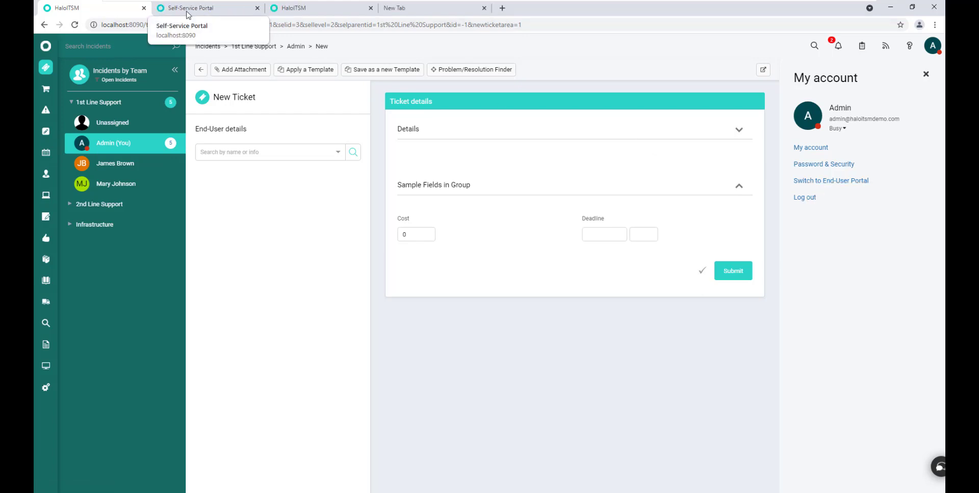
left_click(187, 14)
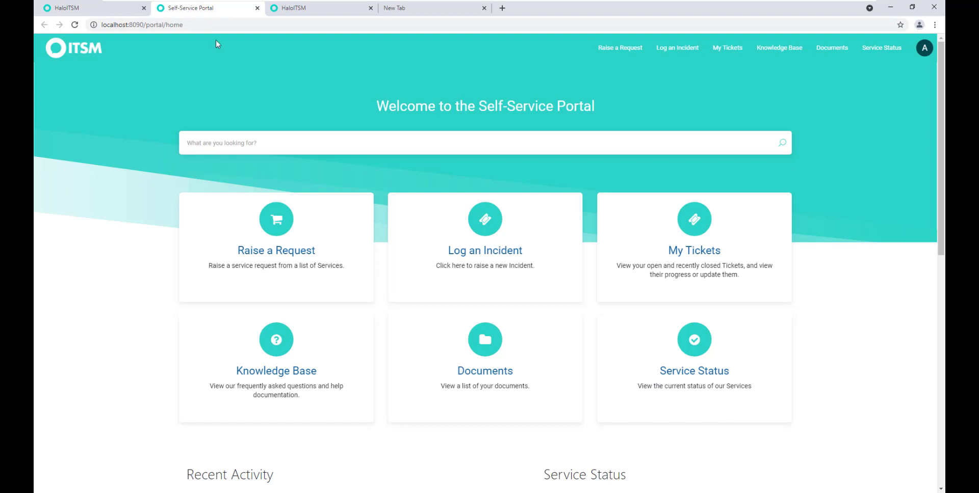
left_click(477, 260)
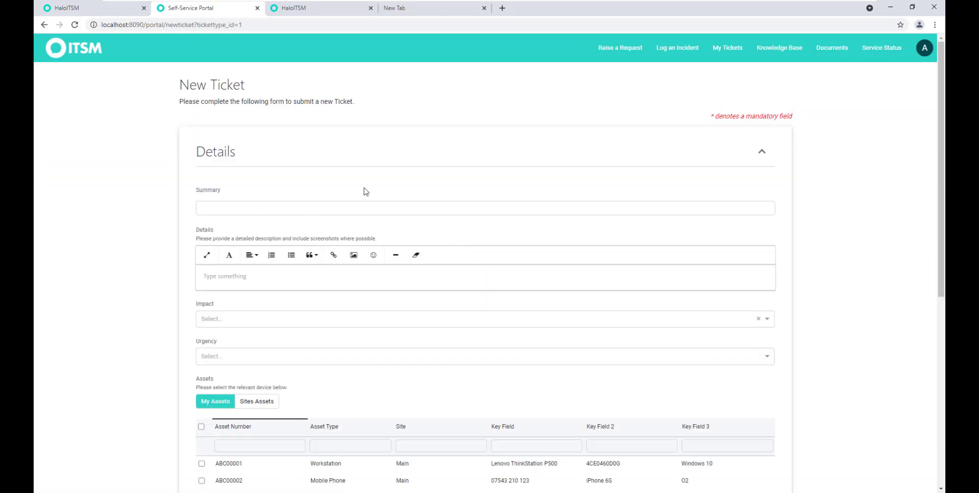